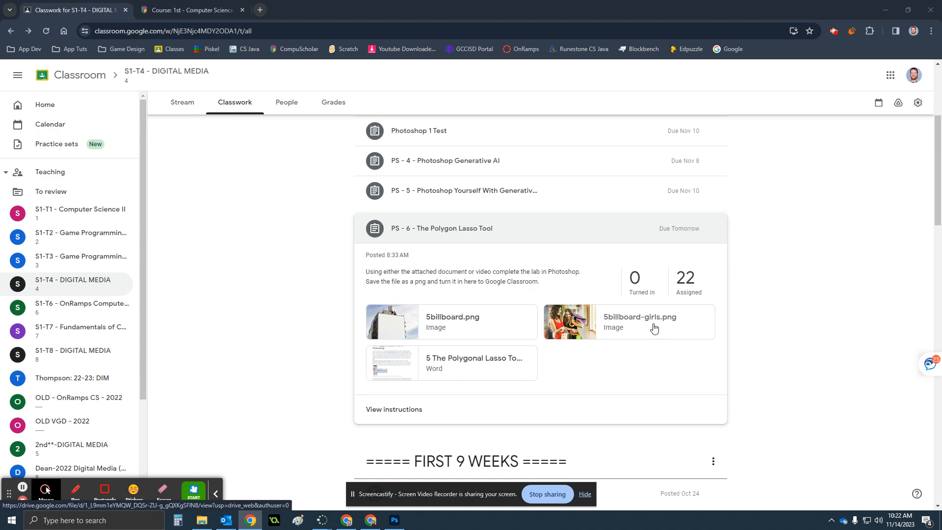
{"action": "left_click", "coordinate": [423, 326]}
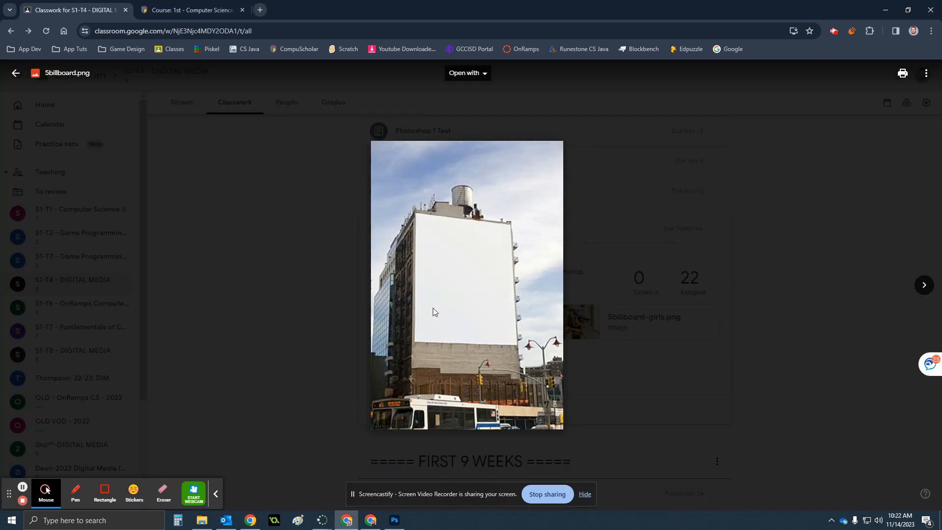
{"action": "right_click", "coordinate": [434, 308]}
{"action": "left_click", "coordinate": [478, 325]}
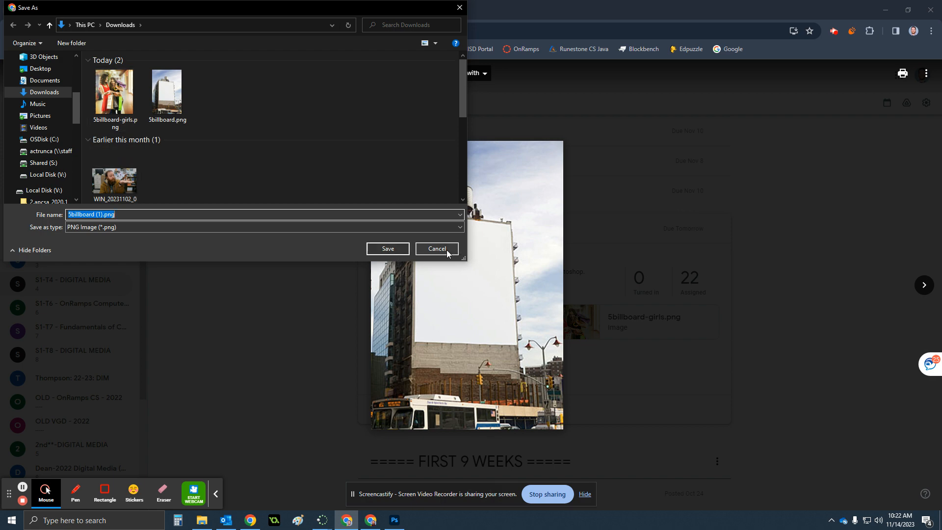
{"action": "left_click", "coordinate": [447, 250]}
{"action": "left_click", "coordinate": [775, 300]}
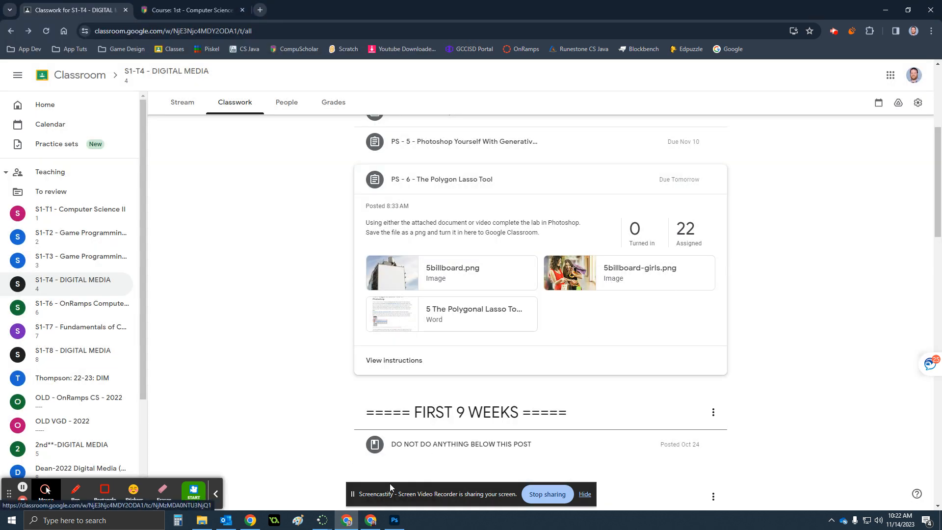
Switch to Photoshop and bring up the 5billboard-girls.png document
{"action": "left_click", "coordinate": [397, 520]}
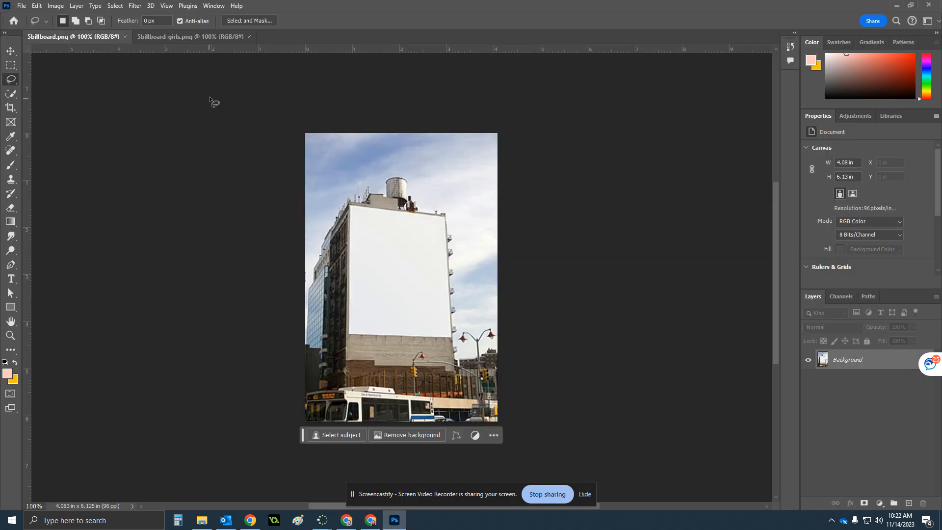
{"action": "left_click", "coordinate": [150, 38]}
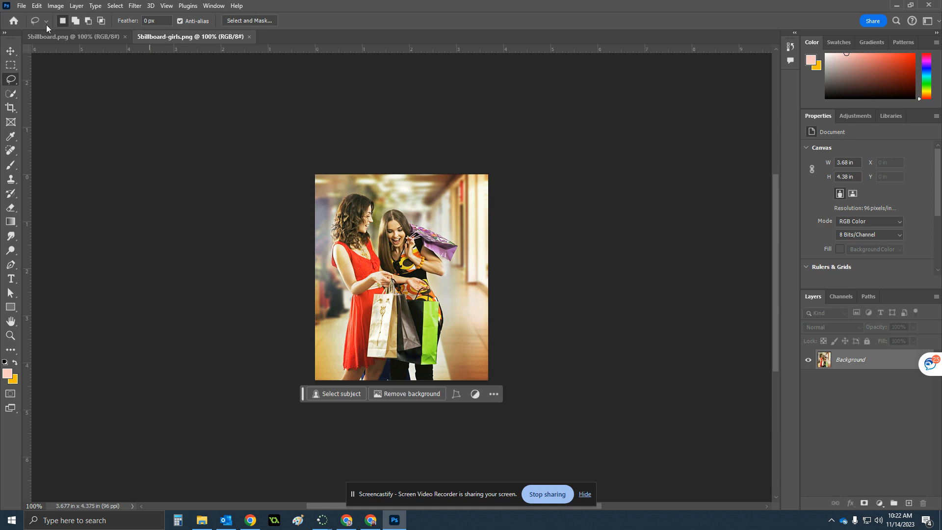
{"action": "left_click", "coordinate": [27, 4]}
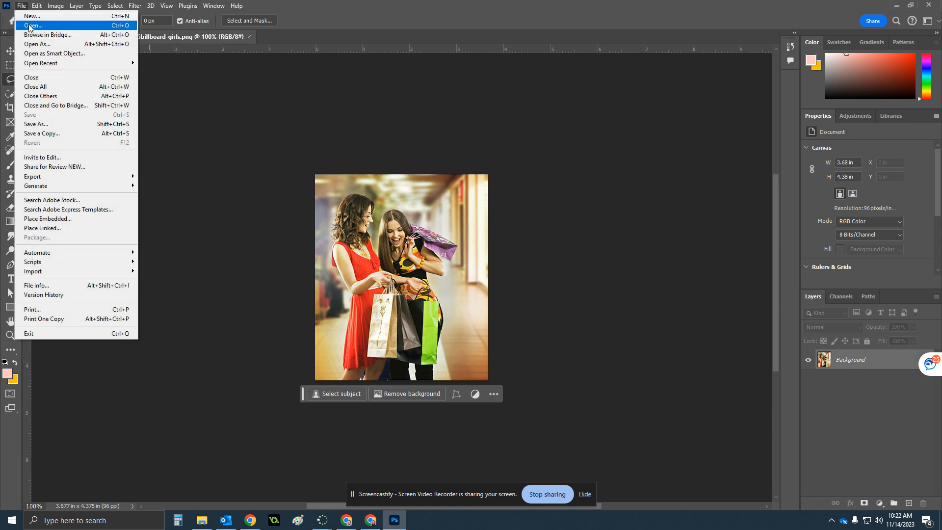
{"action": "left_click", "coordinate": [30, 24]}
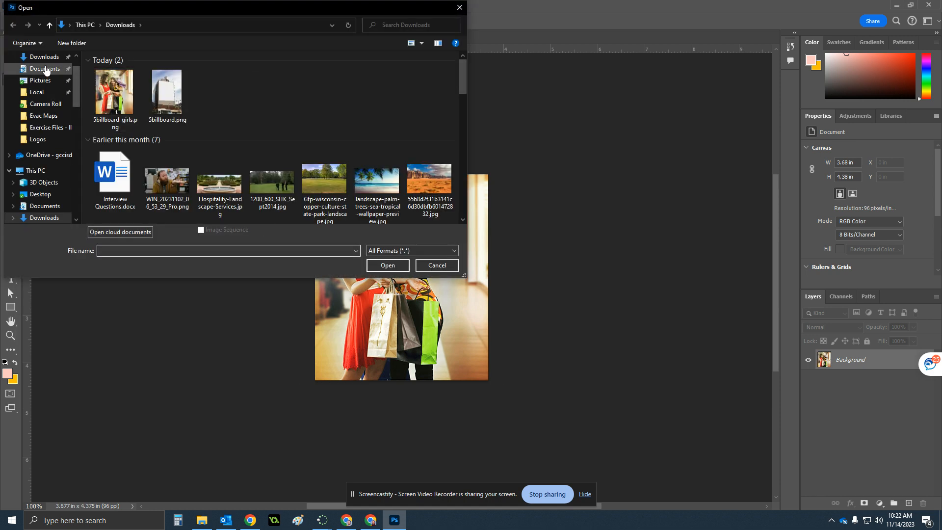
{"action": "left_click_drag", "start_coordinate": [228, 114], "coordinate": [106, 103]}
{"action": "left_click", "coordinate": [214, 104]}
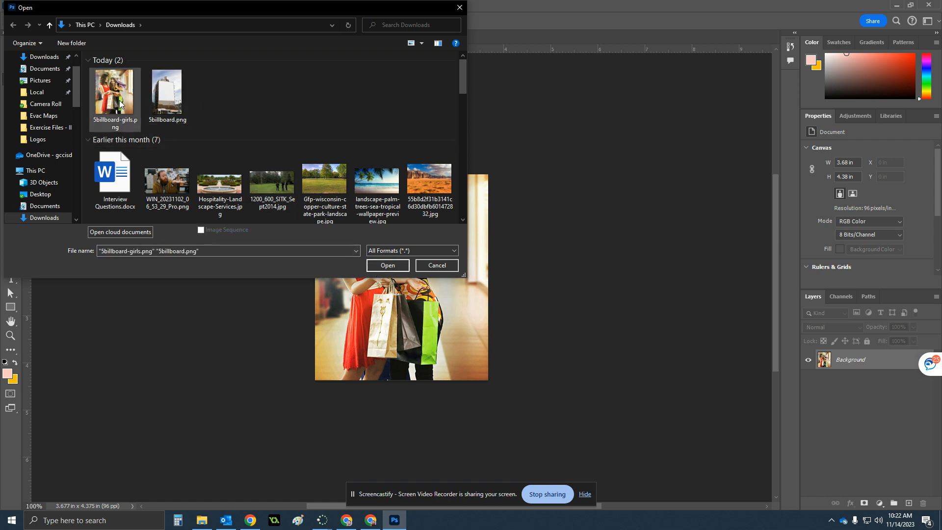
{"action": "left_click", "coordinate": [438, 265]}
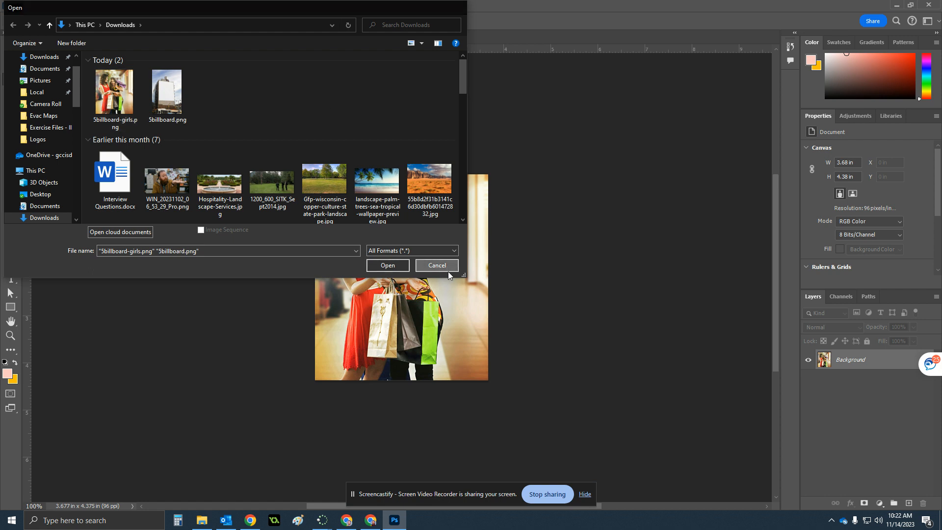
{"action": "left_click", "coordinate": [831, 524]}
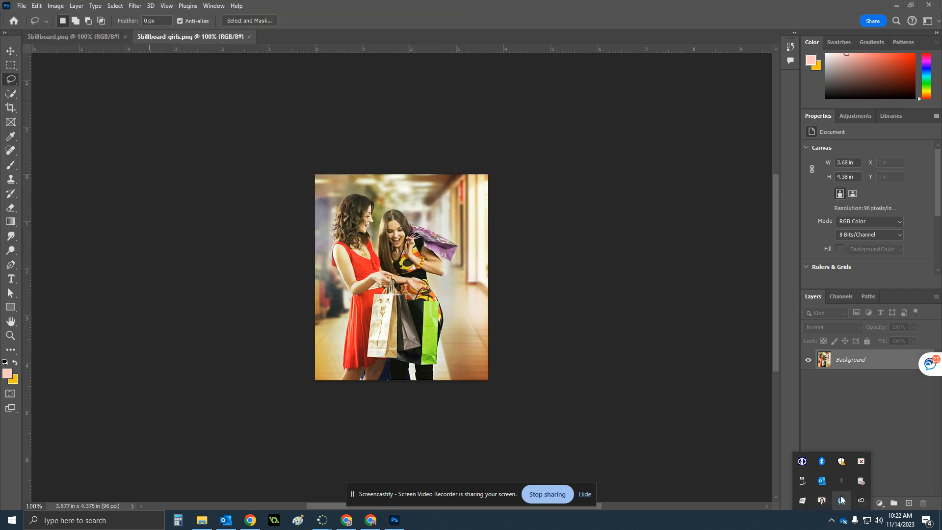
{"action": "left_click", "coordinate": [675, 408]}
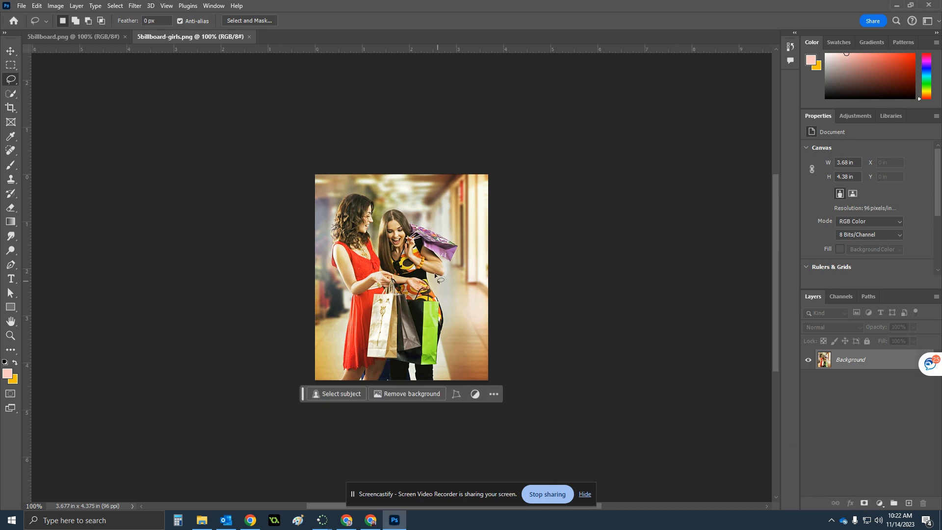
Switch back and forth between the 5billboard.png and 5billboard-girls.png documents, ending on 5billboard.png
{"action": "left_click", "coordinate": [81, 39]}
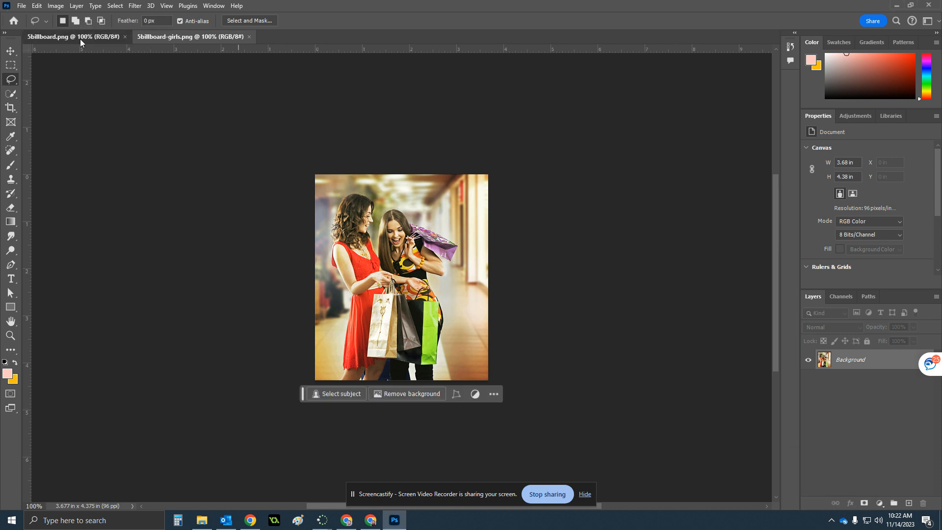
{"action": "left_click", "coordinate": [172, 36]}
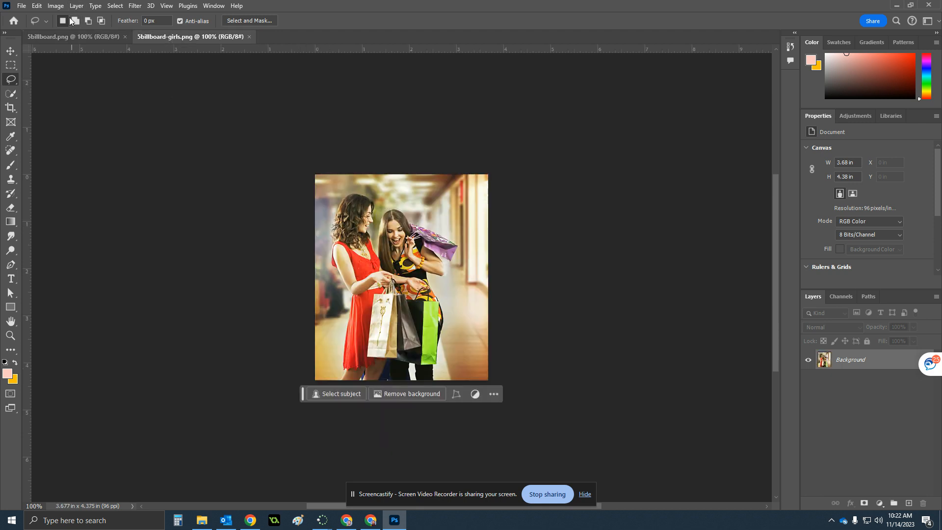
{"action": "left_click", "coordinate": [72, 36]}
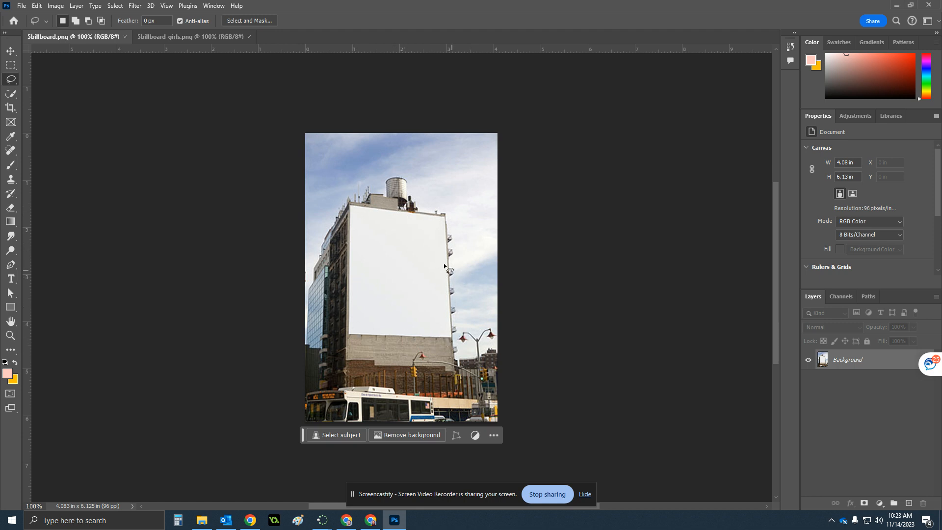
{"action": "left_click", "coordinate": [199, 37]}
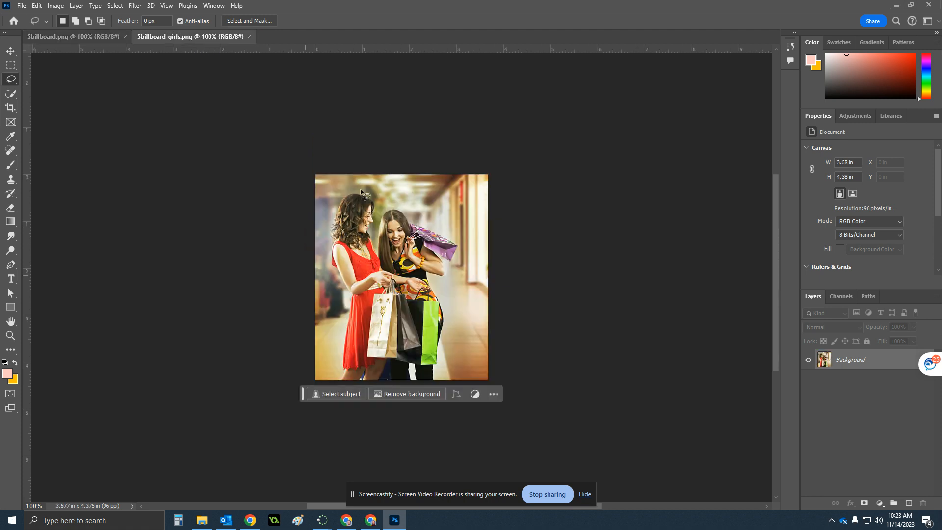
{"action": "left_click", "coordinate": [61, 37]}
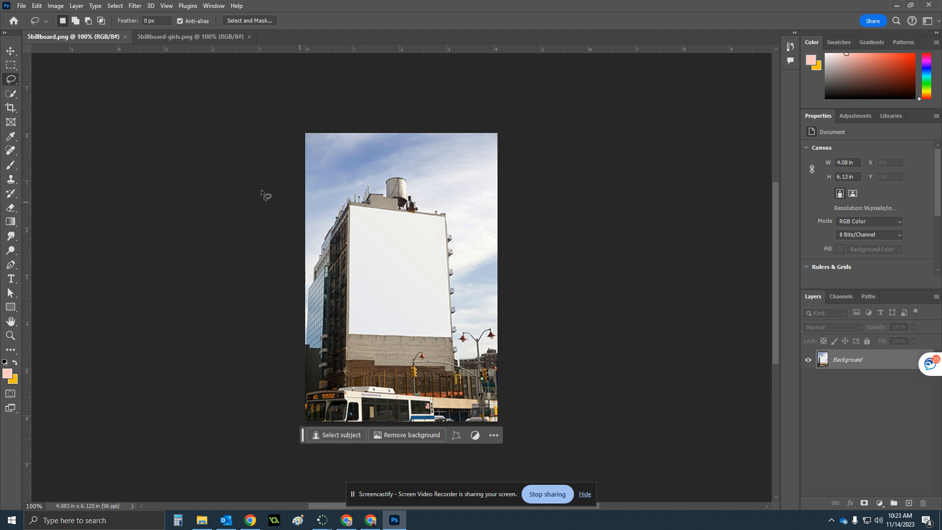
Draw a rectangular marquee selection over the blank billboard wall, then clear it
{"action": "left_click", "coordinate": [8, 68]}
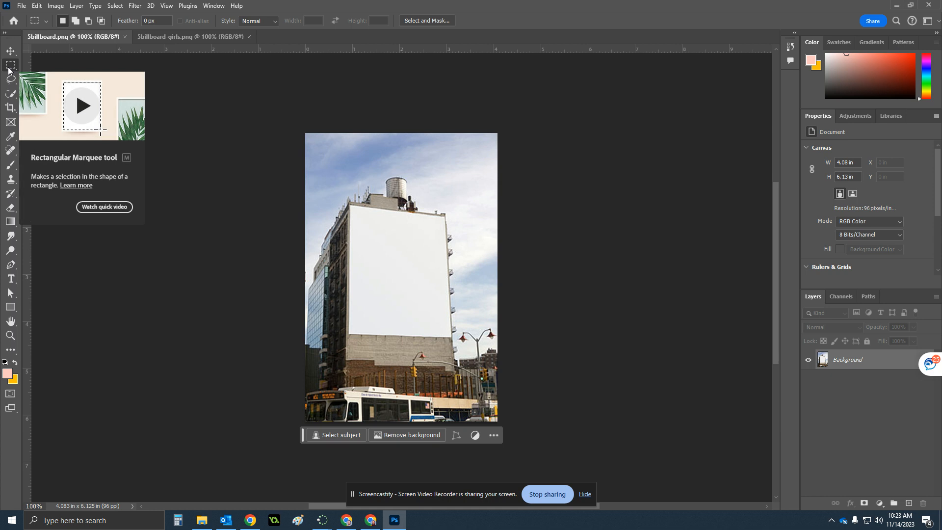
{"action": "left_click_drag", "start_coordinate": [350, 206], "coordinate": [457, 349]}
{"action": "left_click", "coordinate": [524, 244]}
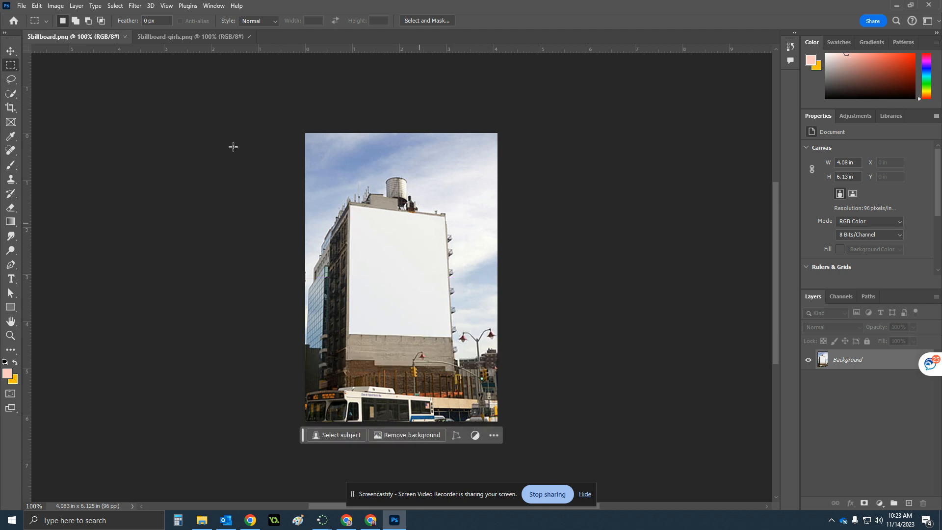
Draw an elliptical marquee selection on the left part of the blank wall
{"action": "right_click", "coordinate": [16, 69]}
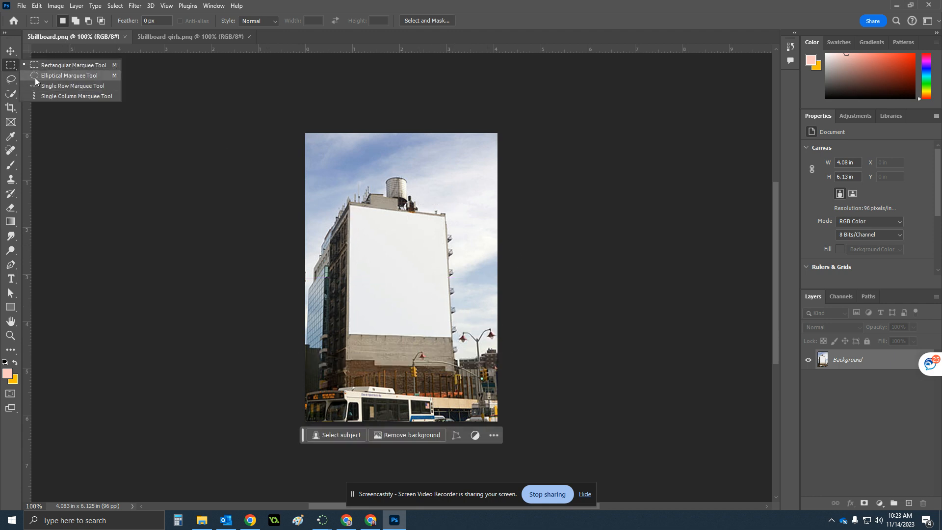
{"action": "left_click", "coordinate": [34, 78]}
{"action": "left_click_drag", "start_coordinate": [351, 229], "coordinate": [423, 314]}
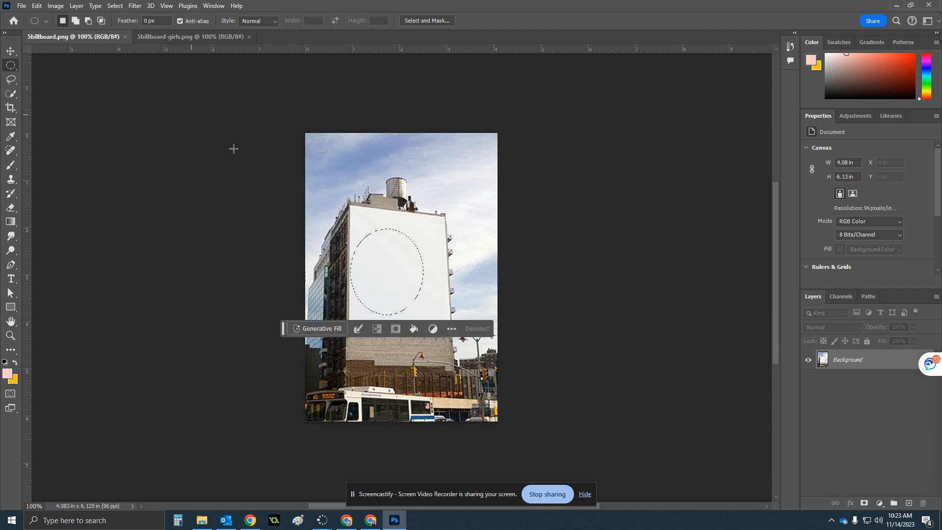
Draw a practice polygonal lasso selection around the building's upper area with the Polygonal Lasso Tool, then deselect it
{"action": "left_click", "coordinate": [7, 84]}
{"action": "left_click", "coordinate": [53, 79]}
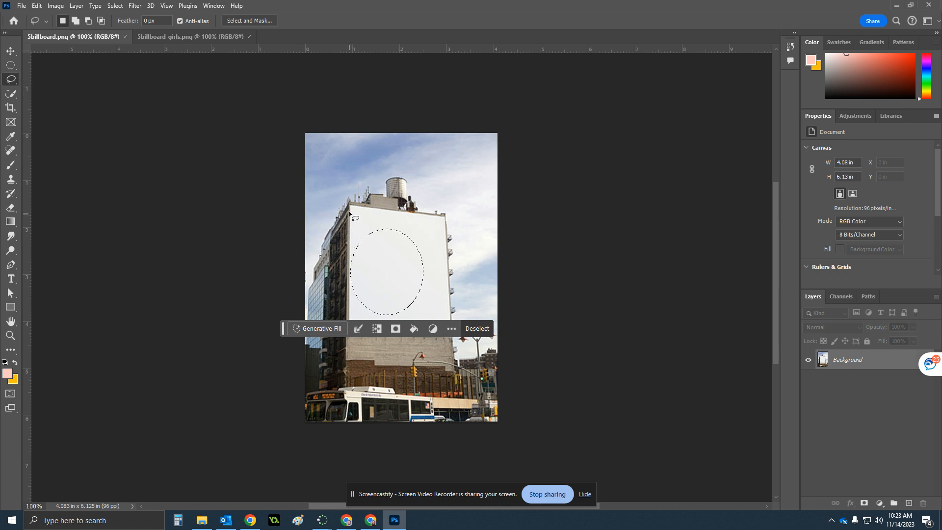
{"action": "left_click", "coordinate": [8, 83]}
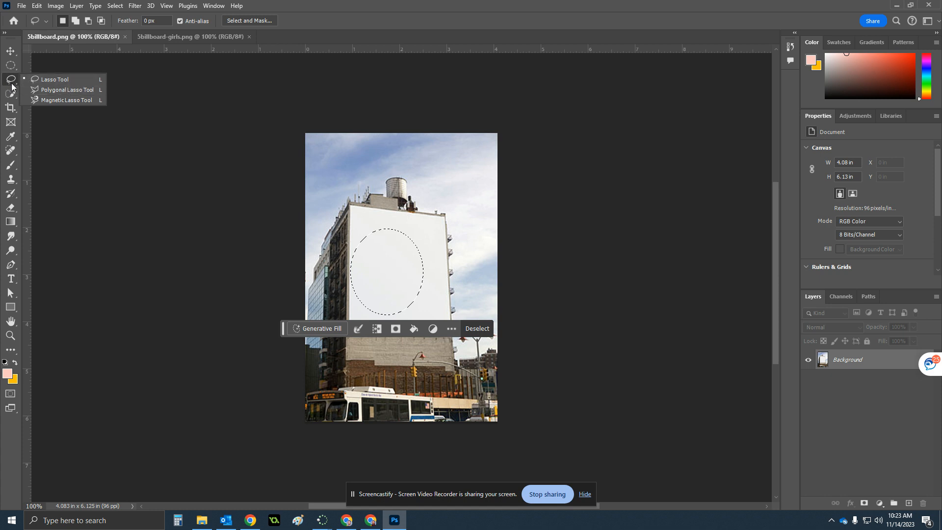
{"action": "left_click", "coordinate": [59, 90]}
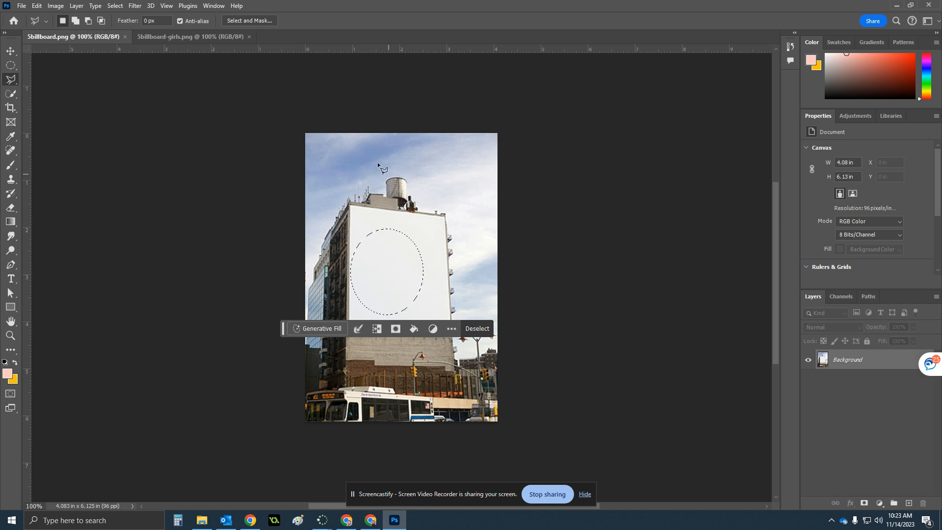
{"action": "left_click", "coordinate": [359, 157]}
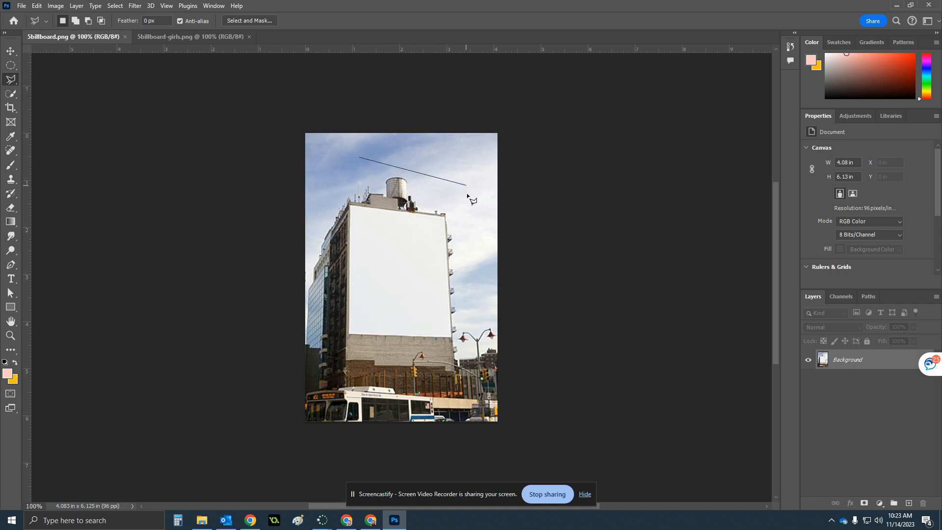
{"action": "left_click", "coordinate": [463, 219]}
{"action": "left_click", "coordinate": [400, 352]}
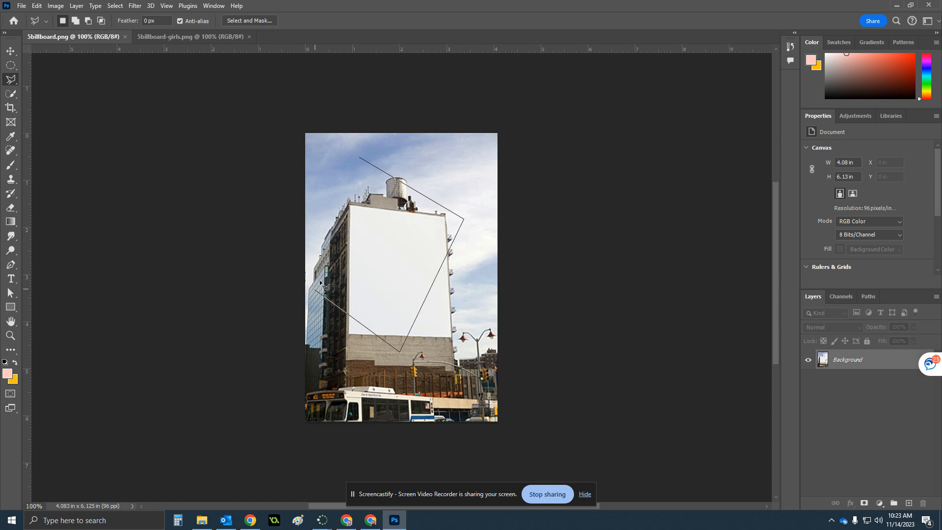
{"action": "left_click", "coordinate": [417, 261]}
{"action": "left_click", "coordinate": [345, 244]}
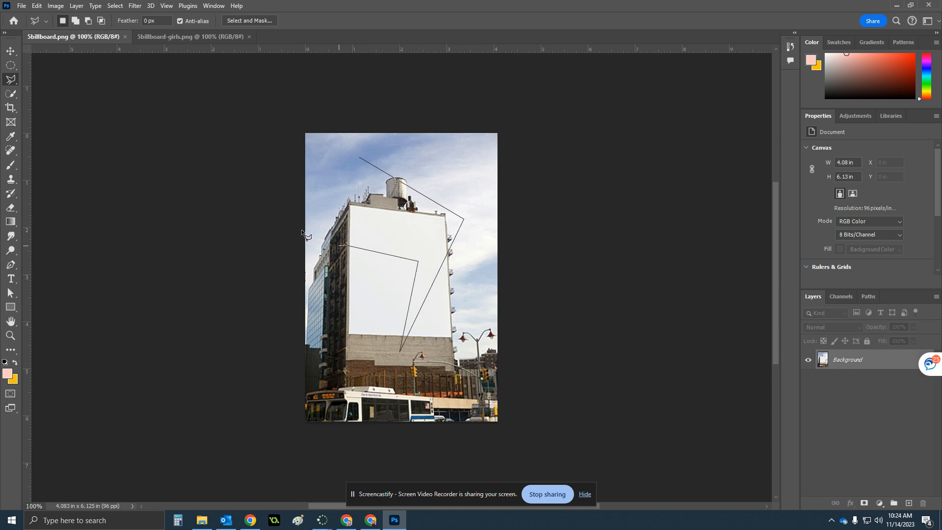
{"action": "left_click", "coordinate": [320, 187]}
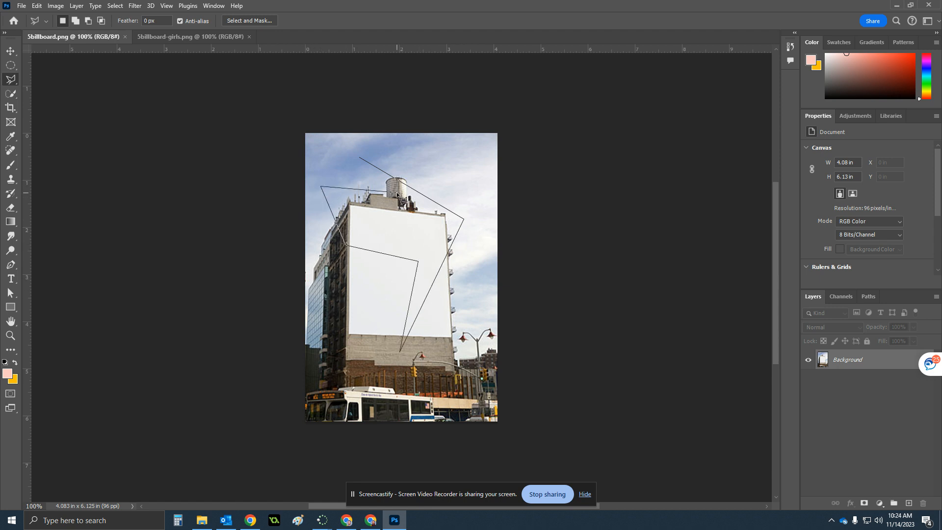
{"action": "left_click", "coordinate": [361, 160]}
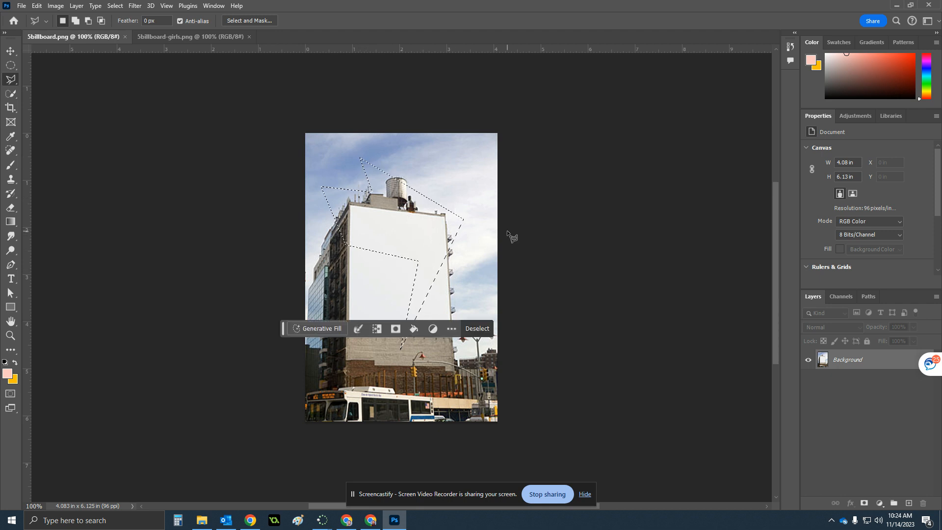
{"action": "left_click", "coordinate": [477, 328]}
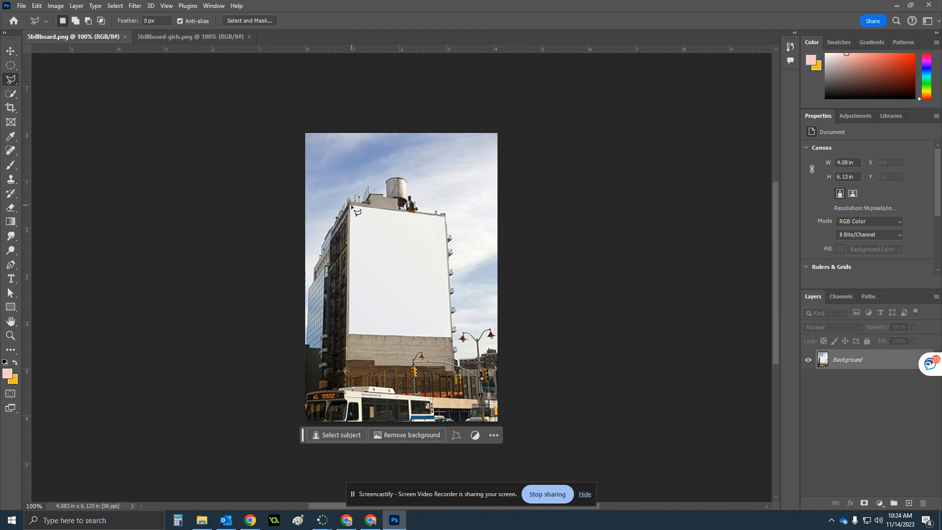
Select the blank billboard wall with the Polygonal Lasso by clicking its four corners and closing the shape
{"action": "scroll", "coordinate": [351, 205], "scroll_direction": "up", "scroll_amount": 5}
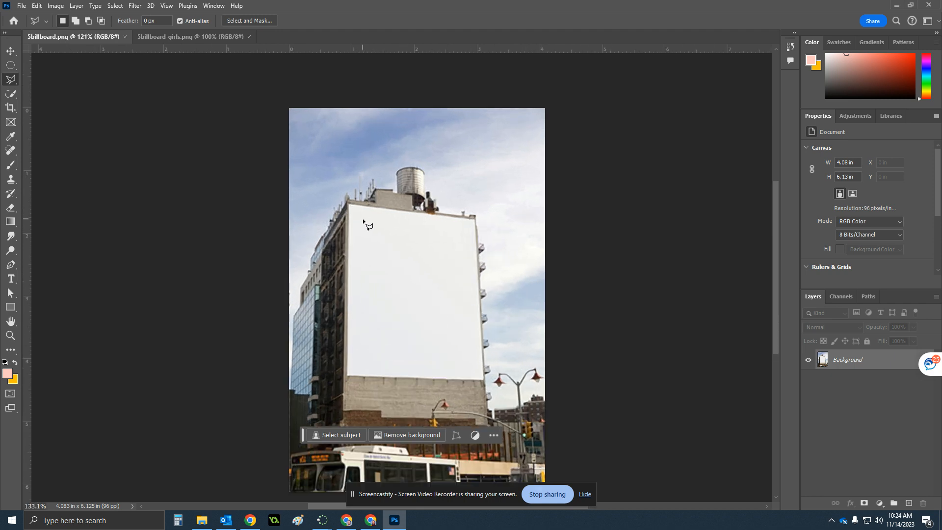
{"action": "scroll", "coordinate": [363, 220], "scroll_direction": "up", "scroll_amount": 1}
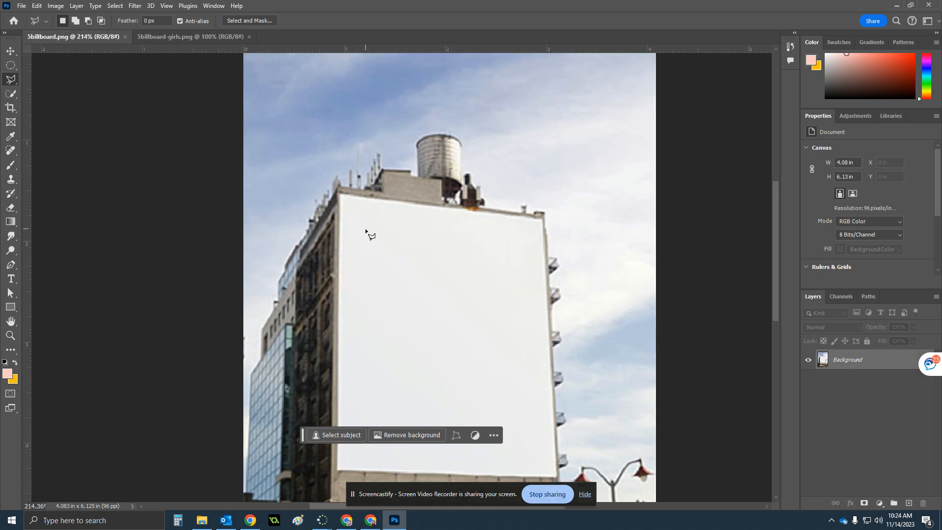
{"action": "left_click_drag", "start_coordinate": [358, 235], "coordinate": [330, 161]}
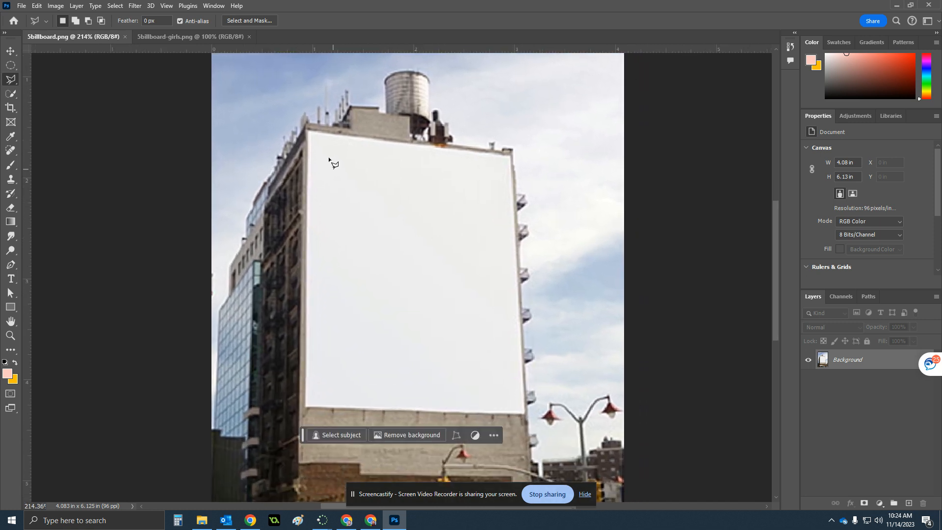
{"action": "left_click", "coordinate": [308, 132]}
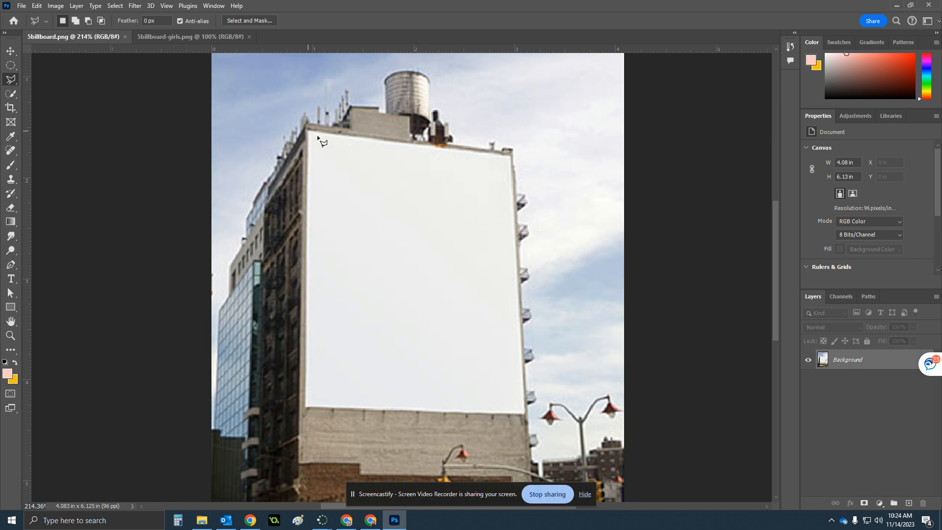
{"action": "left_click", "coordinate": [510, 156]}
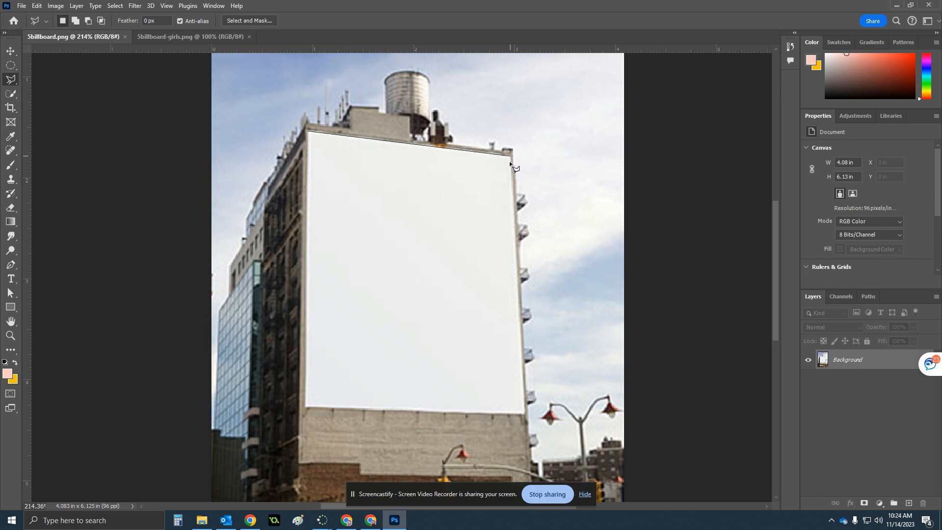
{"action": "left_click", "coordinate": [524, 413]}
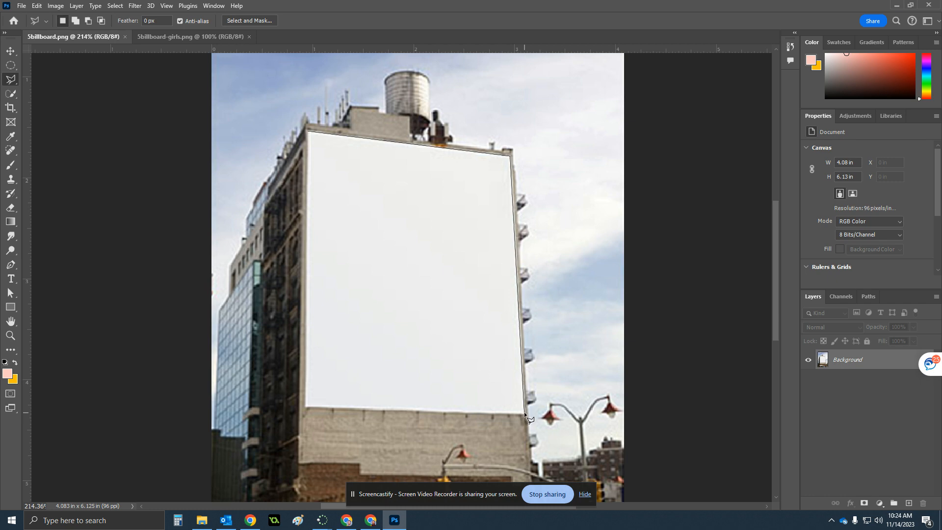
{"action": "left_click", "coordinate": [306, 406]}
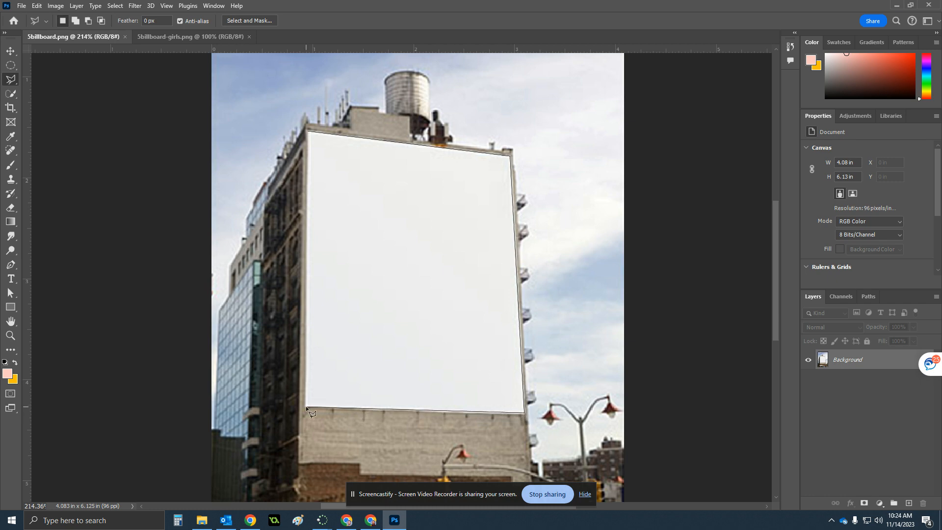
{"action": "left_click", "coordinate": [308, 132]}
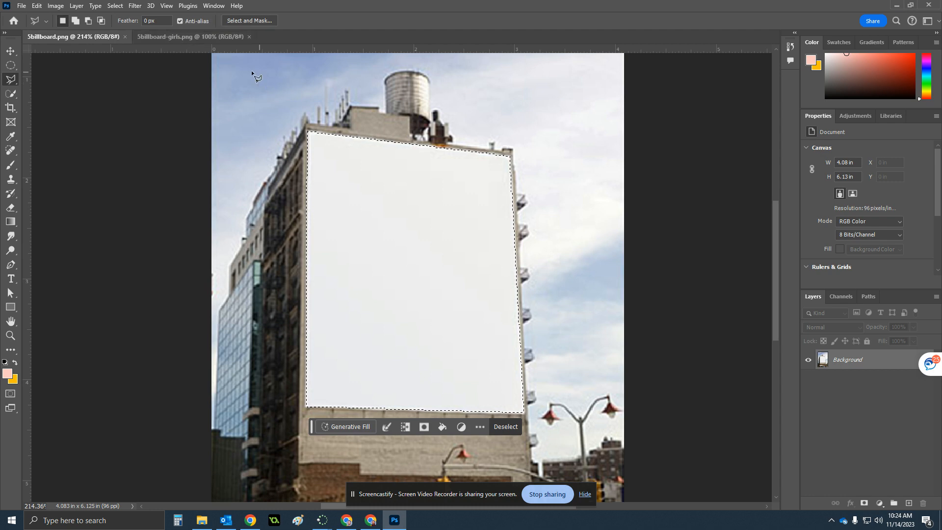
Switch to the shopping girls image, select its entire canvas and copy it
{"action": "left_click", "coordinate": [149, 35]}
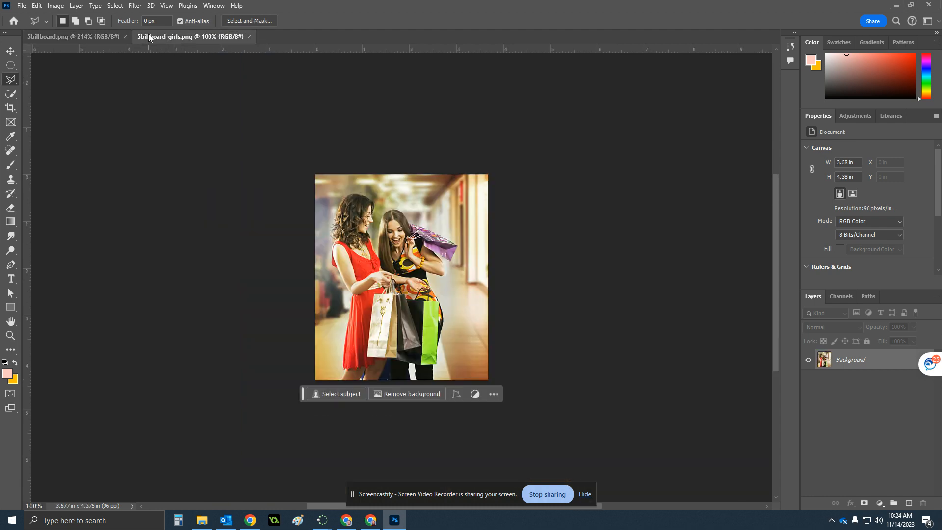
{"action": "left_click", "coordinate": [38, 5]}
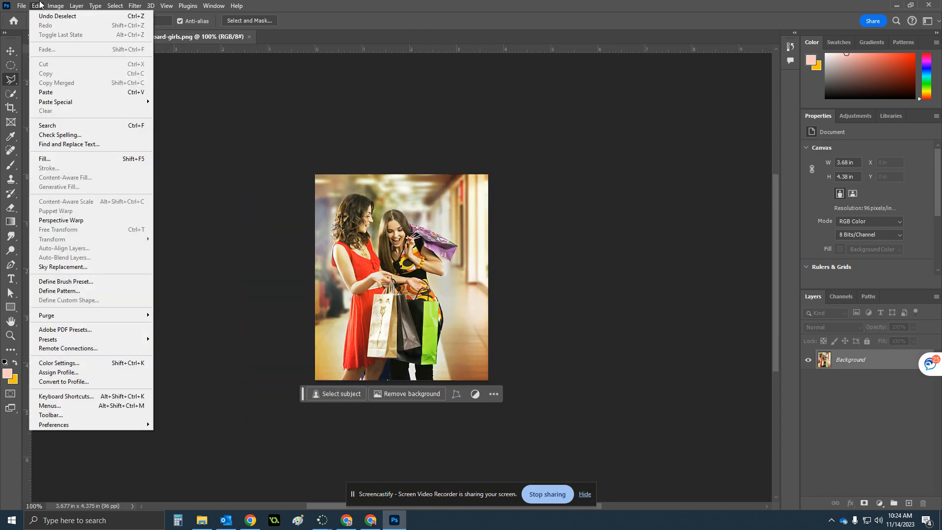
{"action": "mouse_move", "coordinate": [115, 6]}
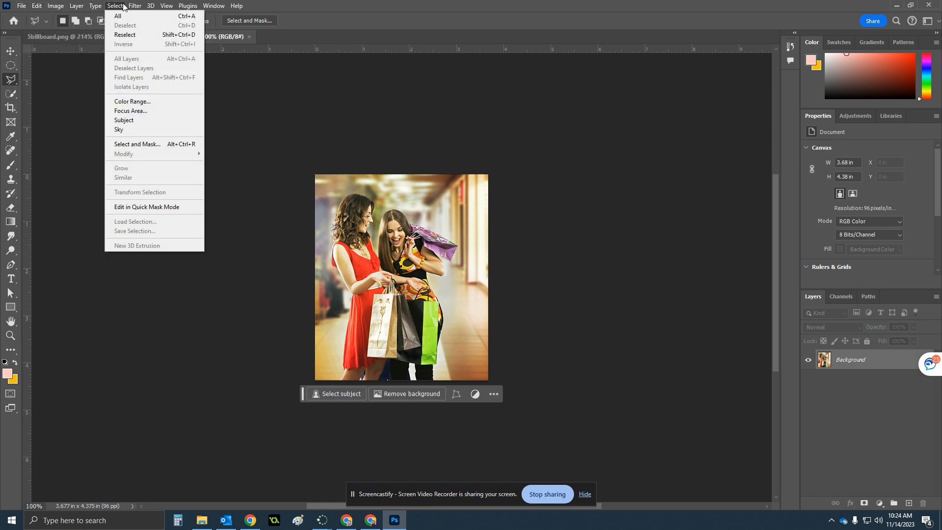
{"action": "left_click", "coordinate": [119, 16]}
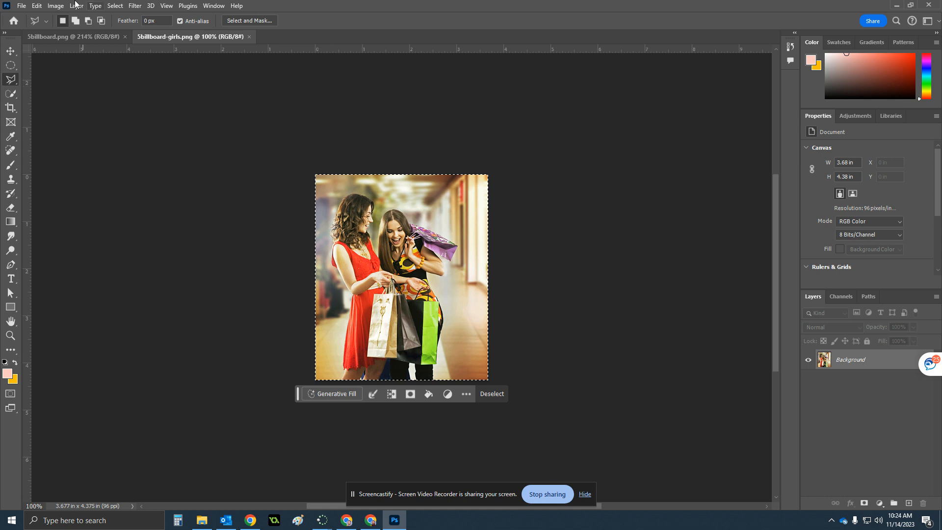
{"action": "left_click", "coordinate": [37, 5]}
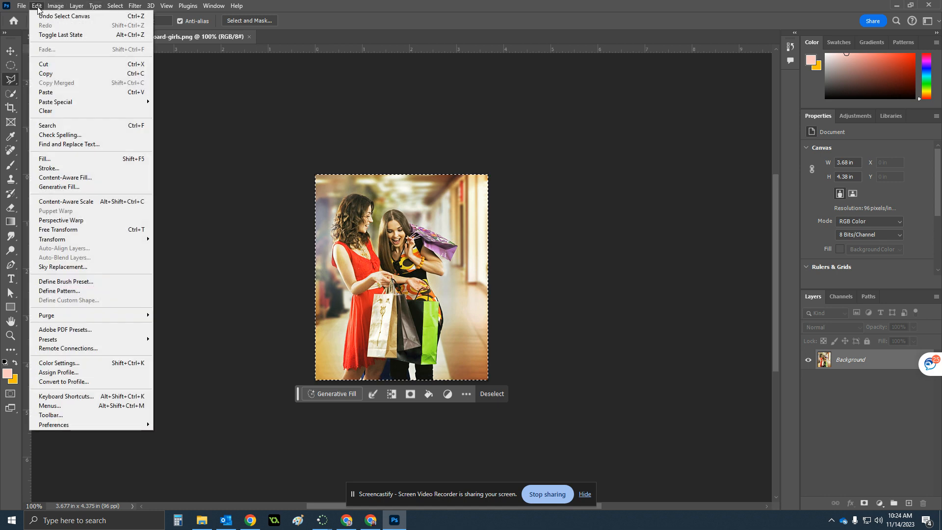
{"action": "left_click", "coordinate": [56, 73]}
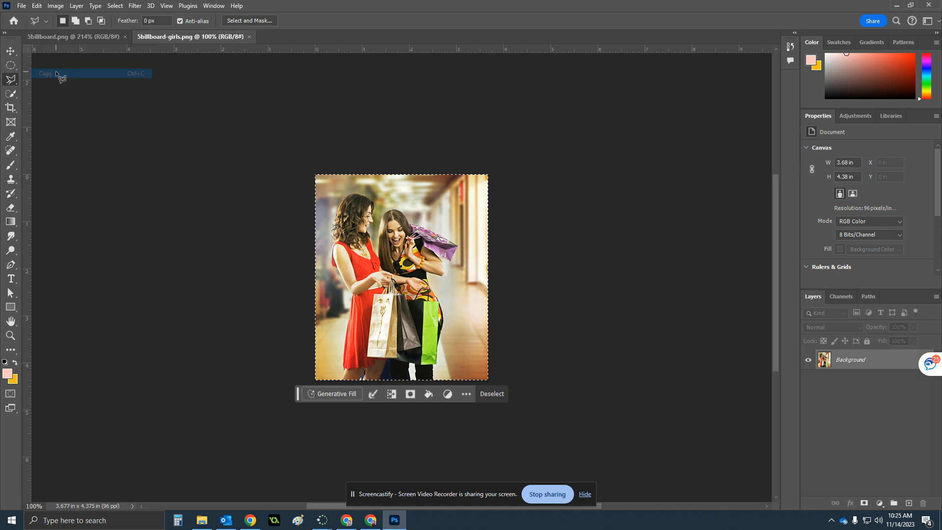
Return to the billboard document and use Paste Into to place the copied photo inside the wall selection
{"action": "left_click", "coordinate": [70, 40]}
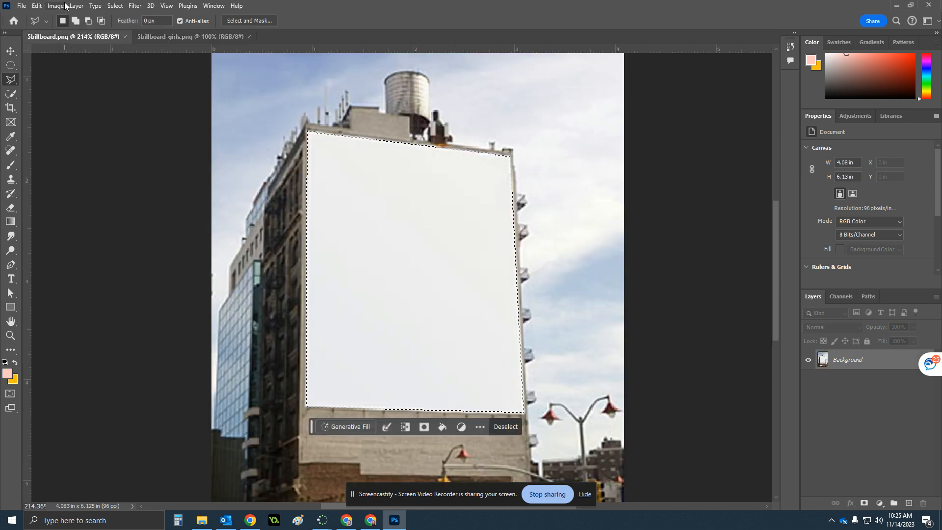
{"action": "left_click", "coordinate": [43, 5]}
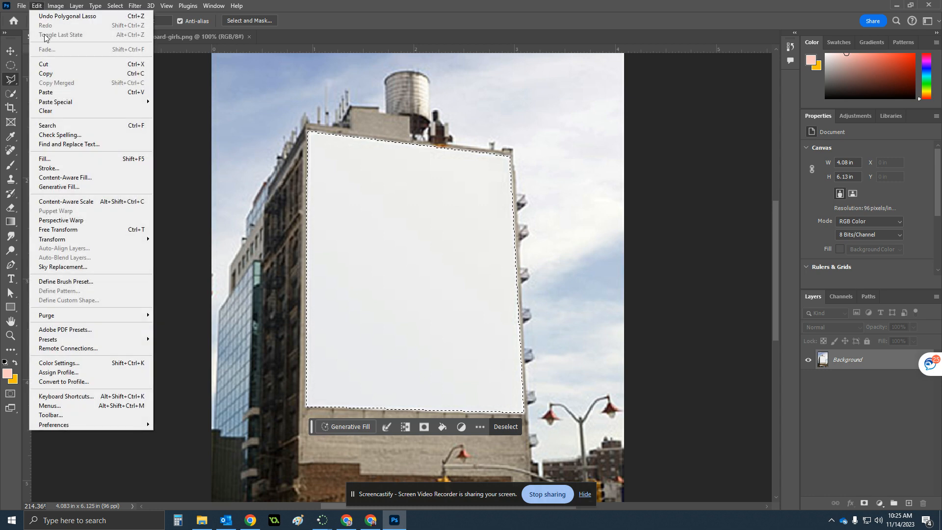
{"action": "mouse_move", "coordinate": [112, 107]}
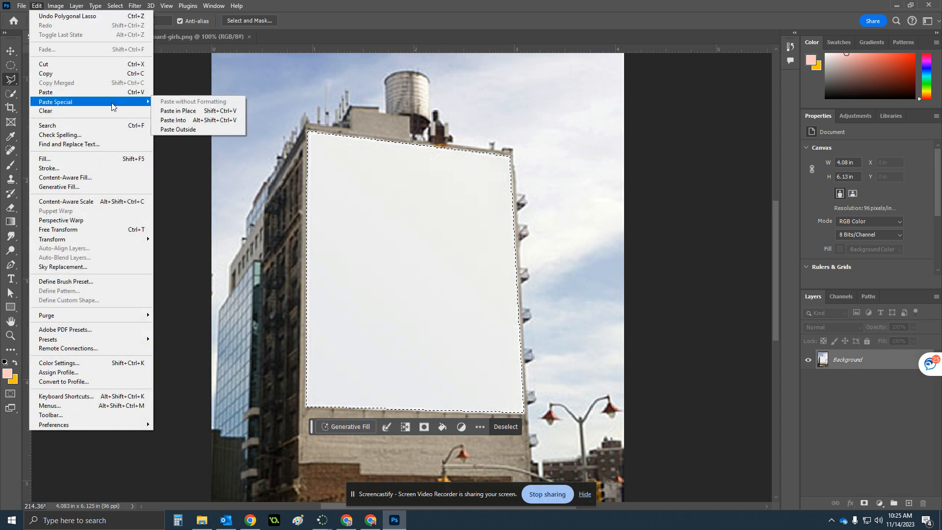
{"action": "left_click", "coordinate": [210, 121]}
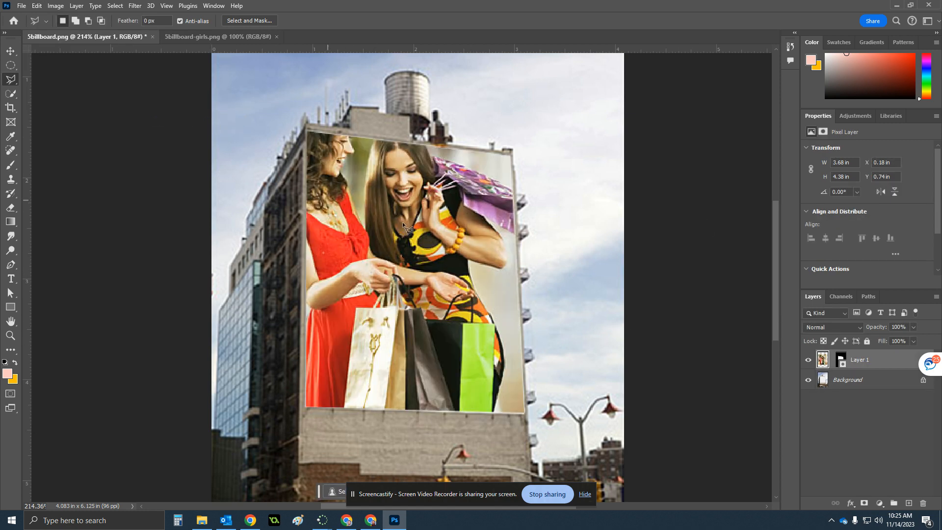
Shift the pasted photo down and to the right within the billboard using the Move tool
{"action": "left_click", "coordinate": [10, 52]}
{"action": "left_click_drag", "start_coordinate": [386, 205], "coordinate": [418, 228]}
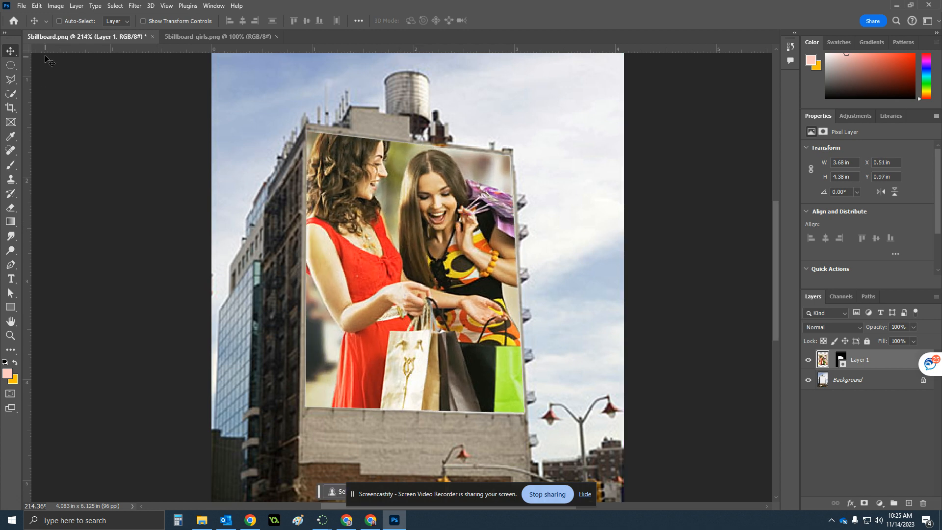
Scale the photo with Free Transform to about 64% width and height so it fills the billboard wall
{"action": "left_click", "coordinate": [33, 6]}
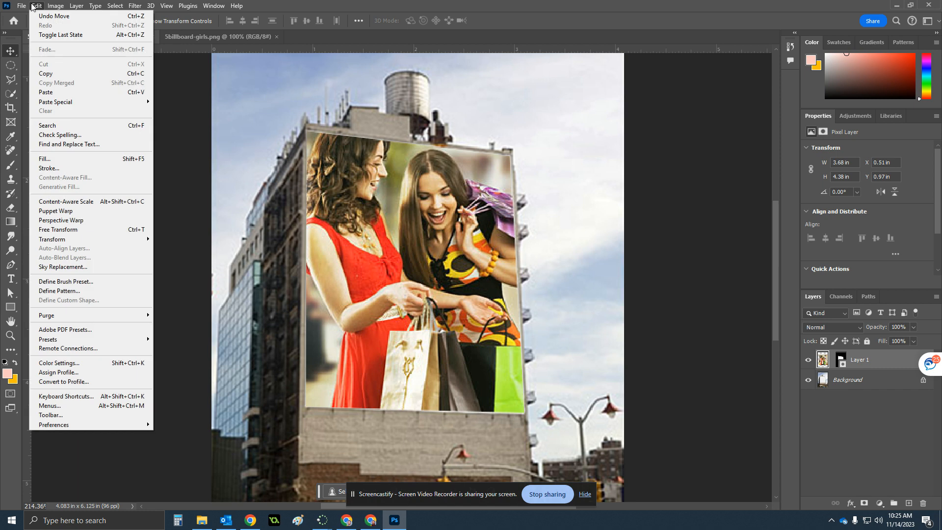
{"action": "mouse_move", "coordinate": [99, 240]}
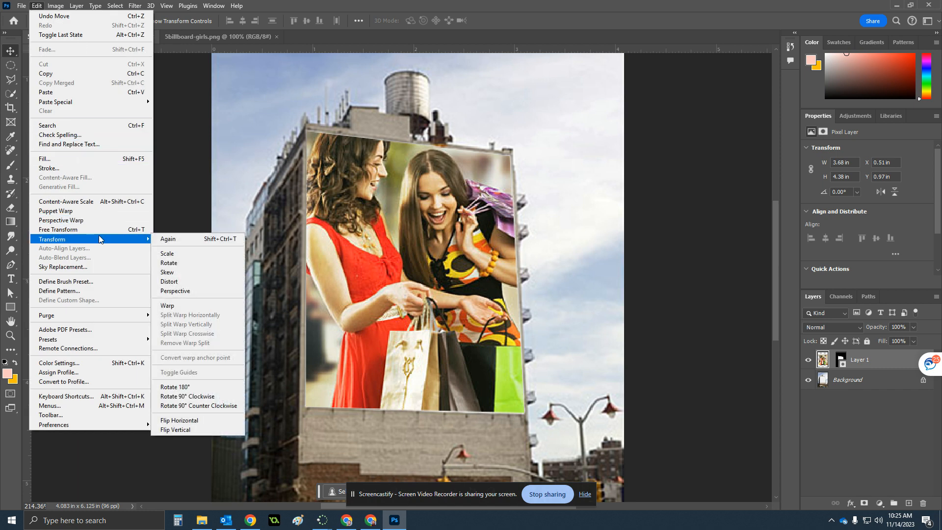
{"action": "left_click", "coordinate": [73, 230]}
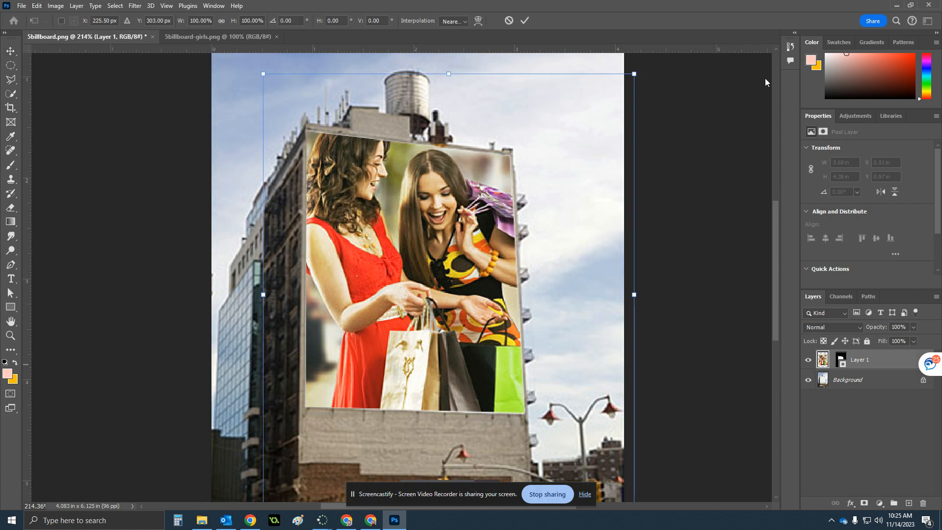
{"action": "left_click_drag", "start_coordinate": [633, 74], "coordinate": [597, 118]}
{"action": "left_click_drag", "start_coordinate": [456, 241], "coordinate": [454, 164]}
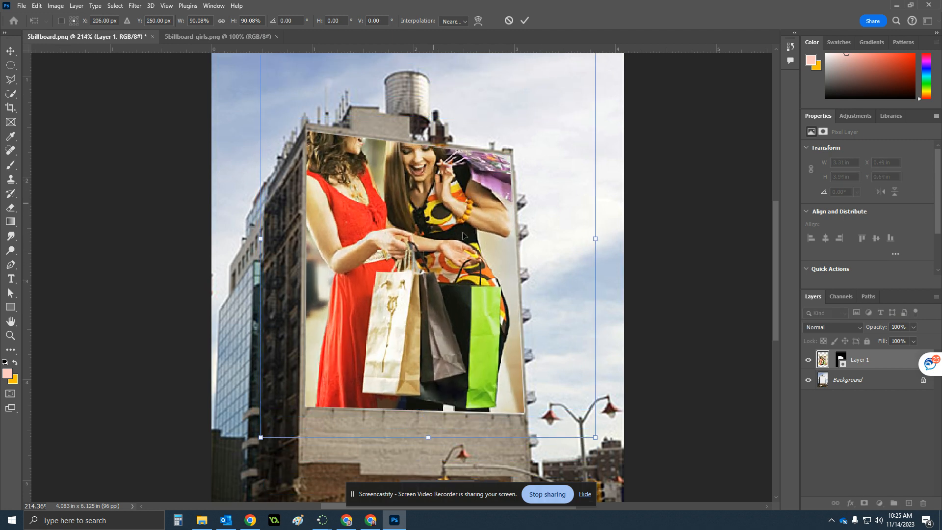
{"action": "left_click_drag", "start_coordinate": [593, 436], "coordinate": [434, 380]}
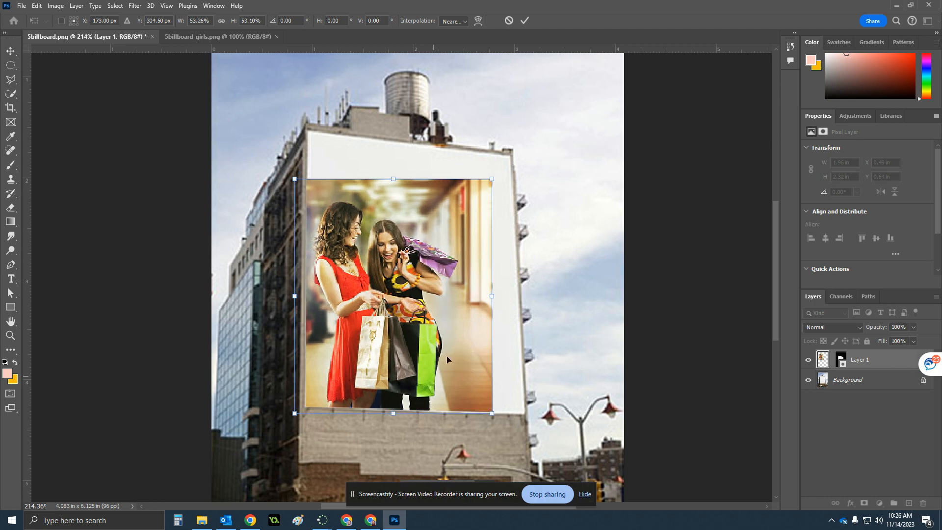
{"action": "left_click_drag", "start_coordinate": [494, 180], "coordinate": [565, 160]}
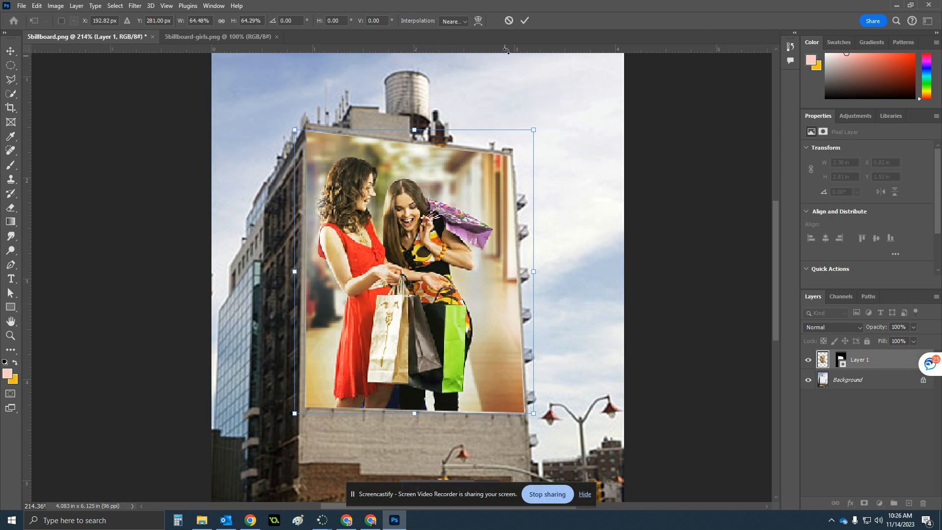
Set the transform interpolation to Bicubic Automatic and commit the transformation
{"action": "left_click", "coordinate": [466, 22]}
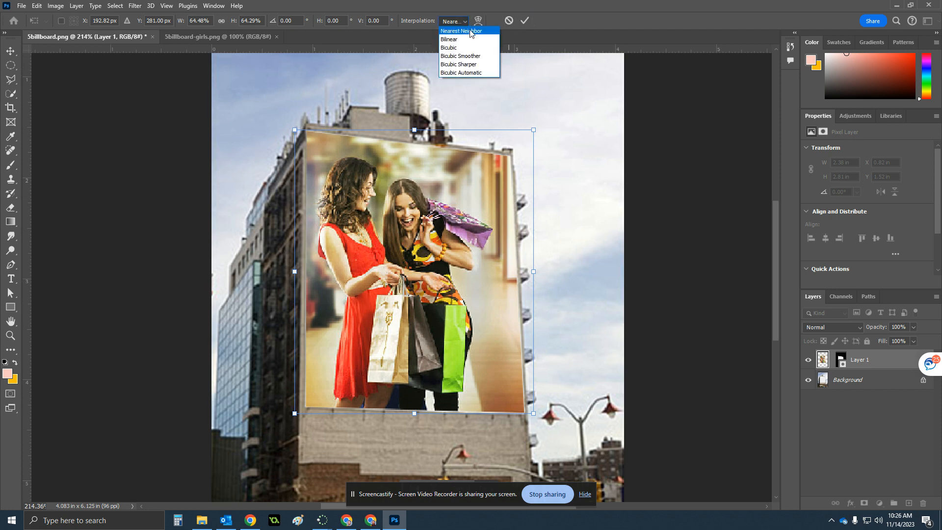
{"action": "left_click", "coordinate": [480, 56]}
{"action": "left_click", "coordinate": [464, 21]}
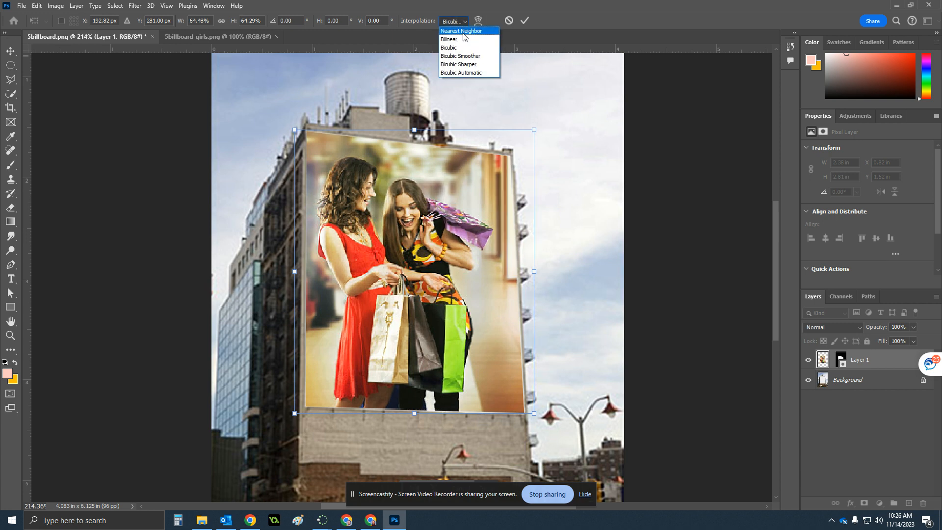
{"action": "left_click", "coordinate": [467, 73]}
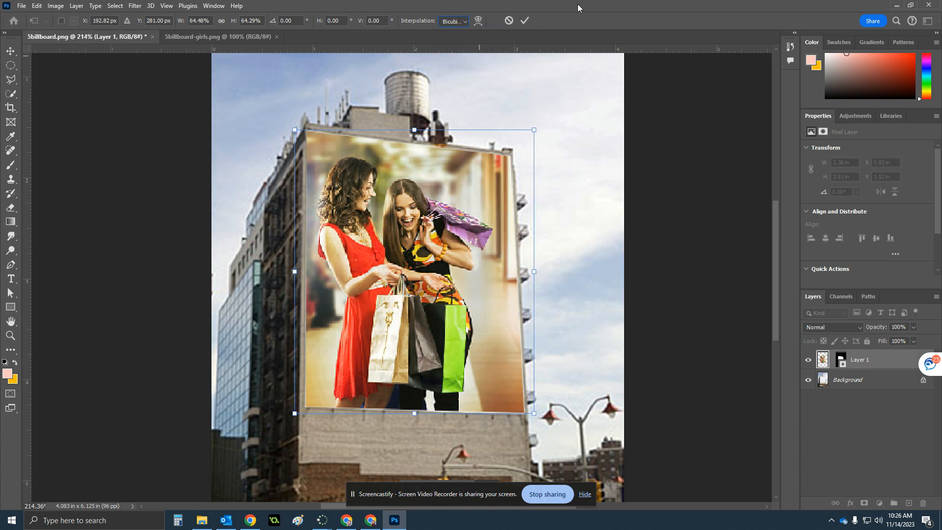
{"action": "left_click", "coordinate": [526, 21]}
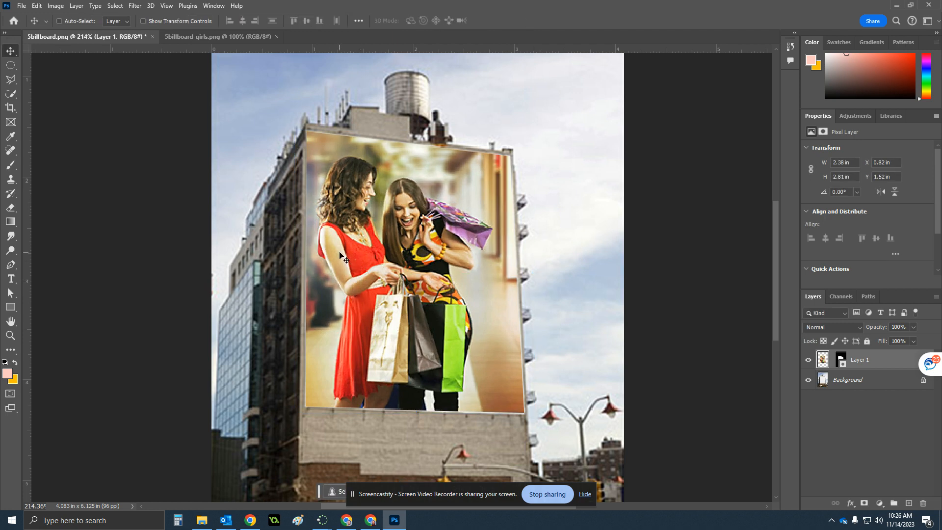
{"action": "scroll", "coordinate": [381, 228], "scroll_direction": "down", "scroll_amount": 3}
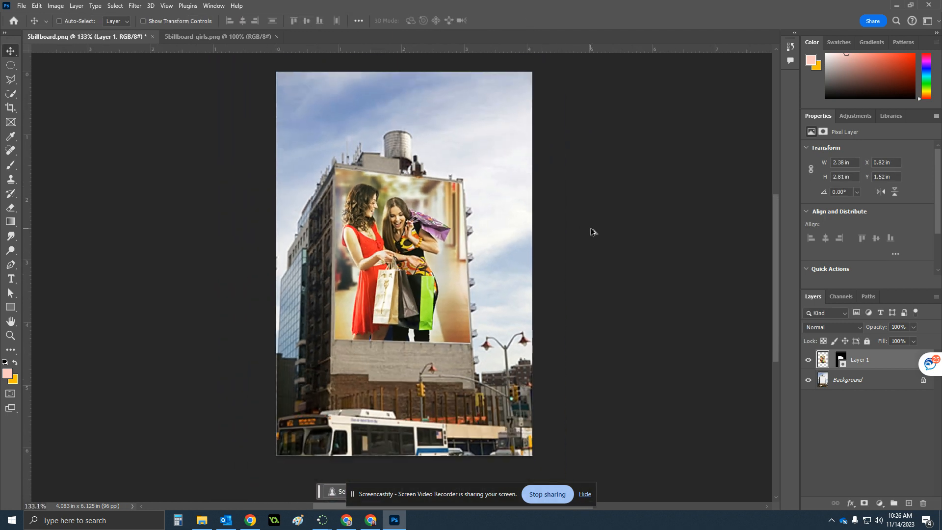